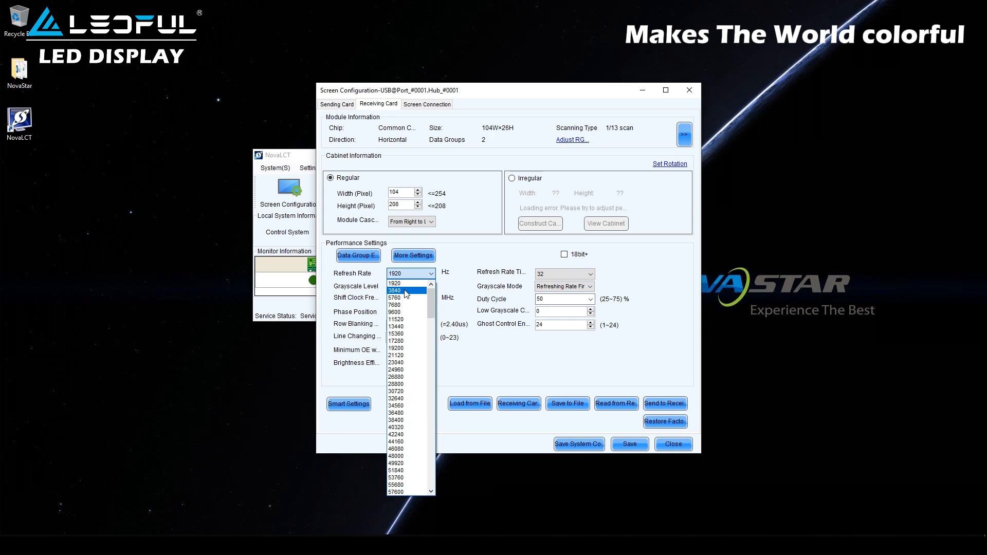
Step: Choose 3840 Hz for the refresh rate and Normal 16384 for the grayscale level
{"action": "left_click", "coordinate": [405, 291]}
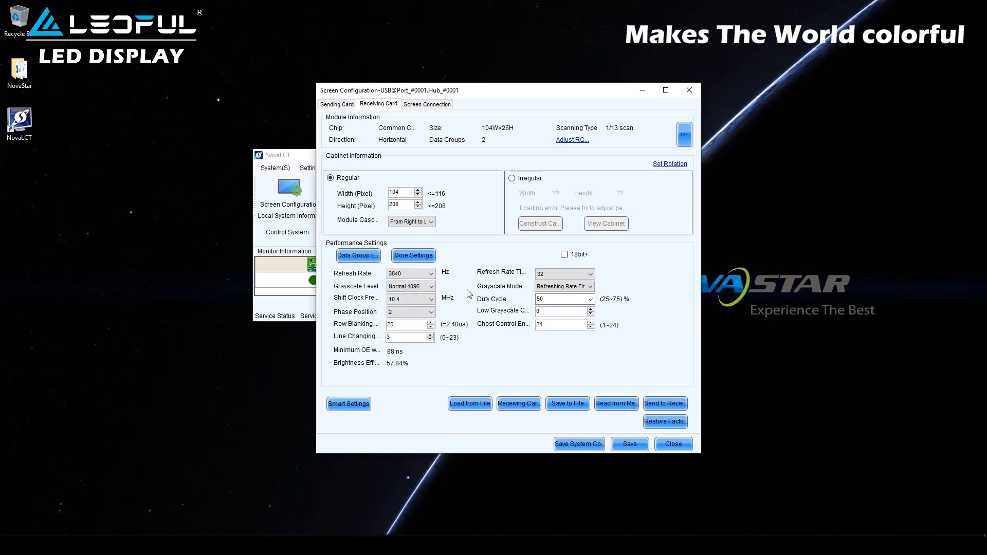
{"action": "left_click", "coordinate": [429, 288]}
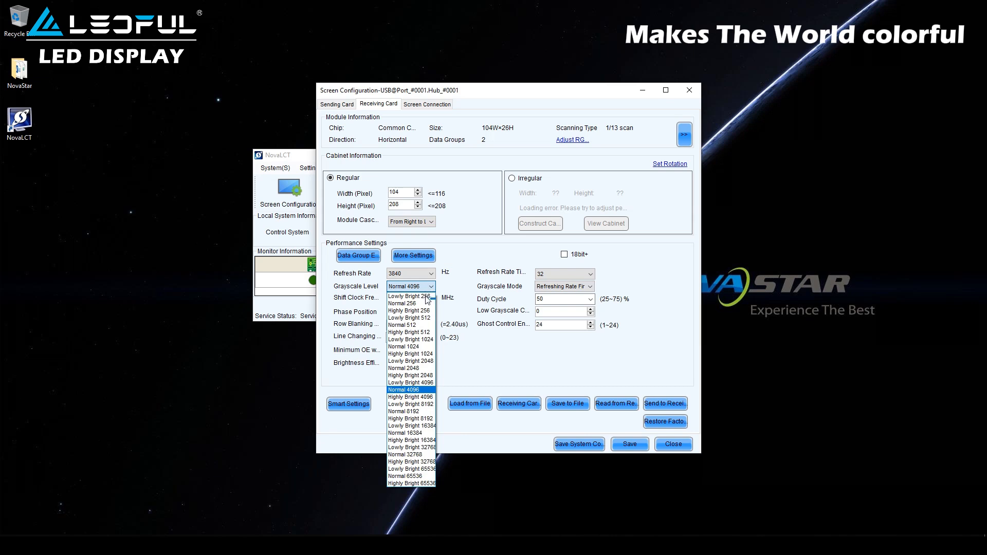
{"action": "left_click", "coordinate": [426, 435]}
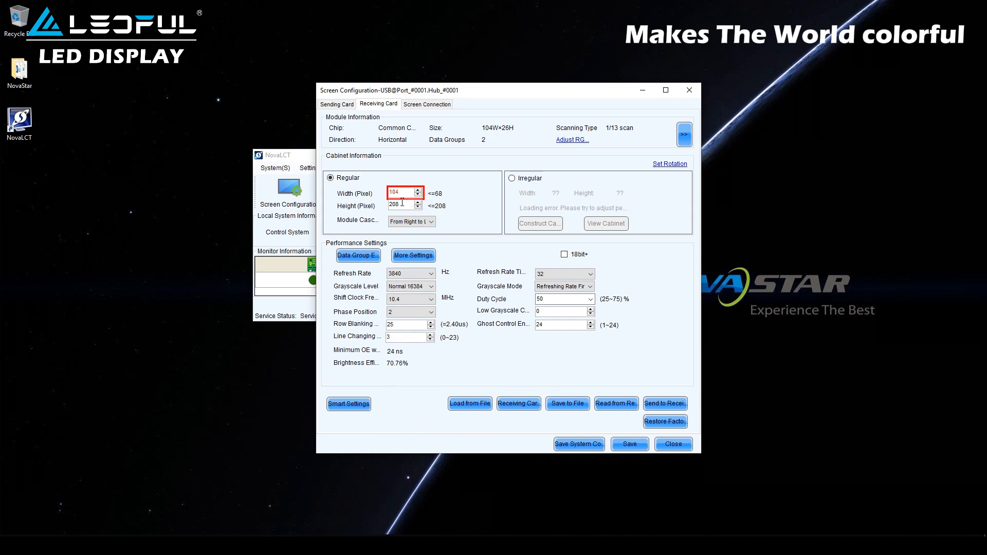
Step: Set the shift clock frequency to 25.0 MHz and send it to all receiving cards
{"action": "left_click", "coordinate": [403, 298]}
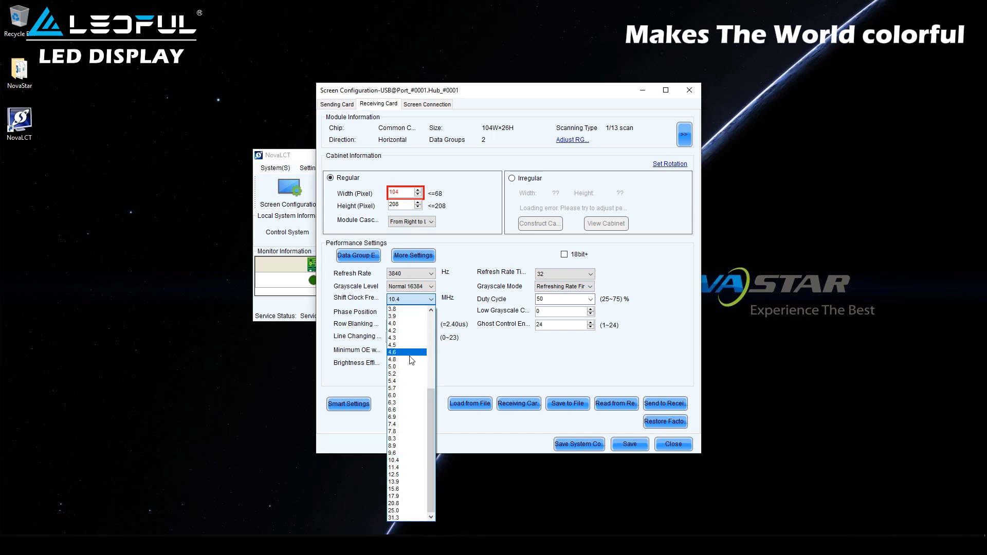
{"action": "left_click", "coordinate": [405, 511]}
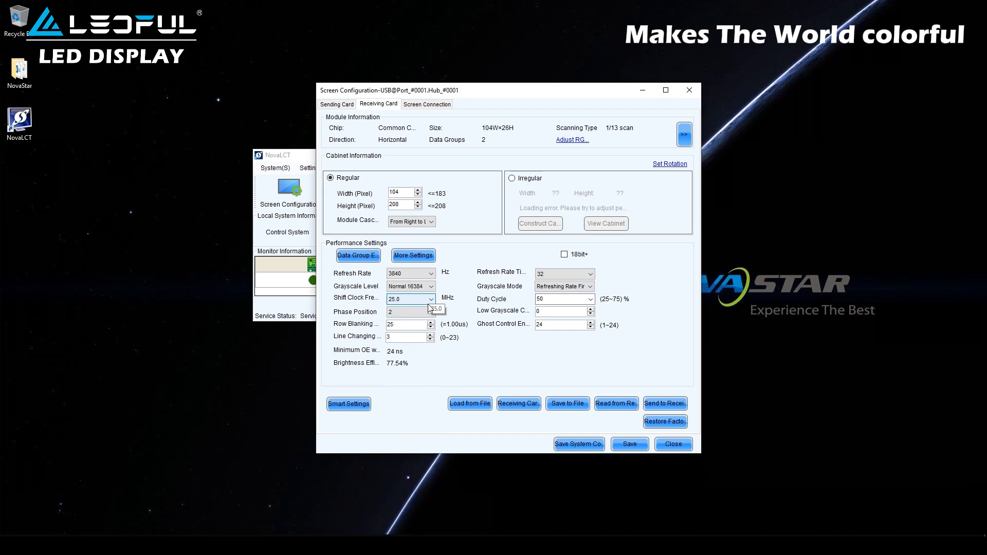
{"action": "left_click", "coordinate": [663, 405]}
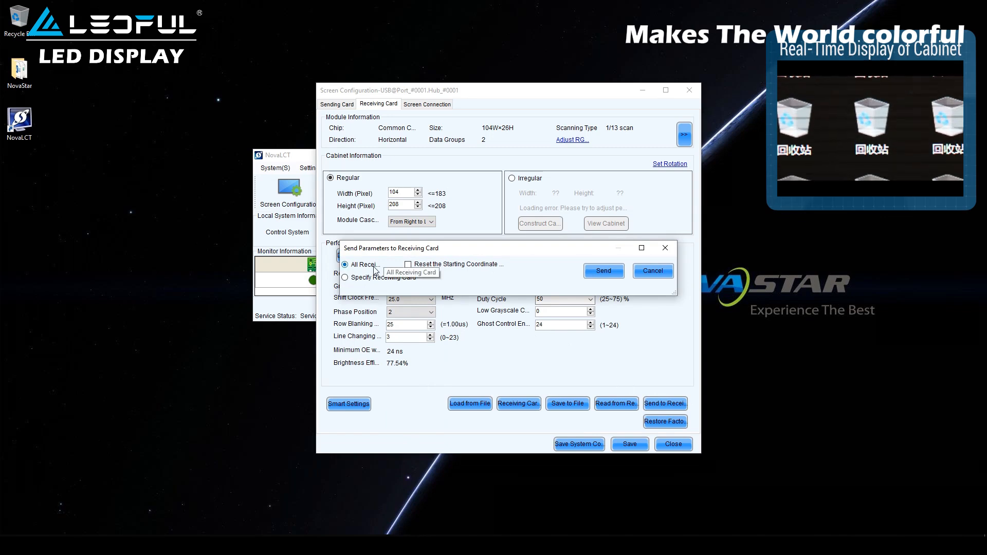
{"action": "left_click", "coordinate": [593, 272]}
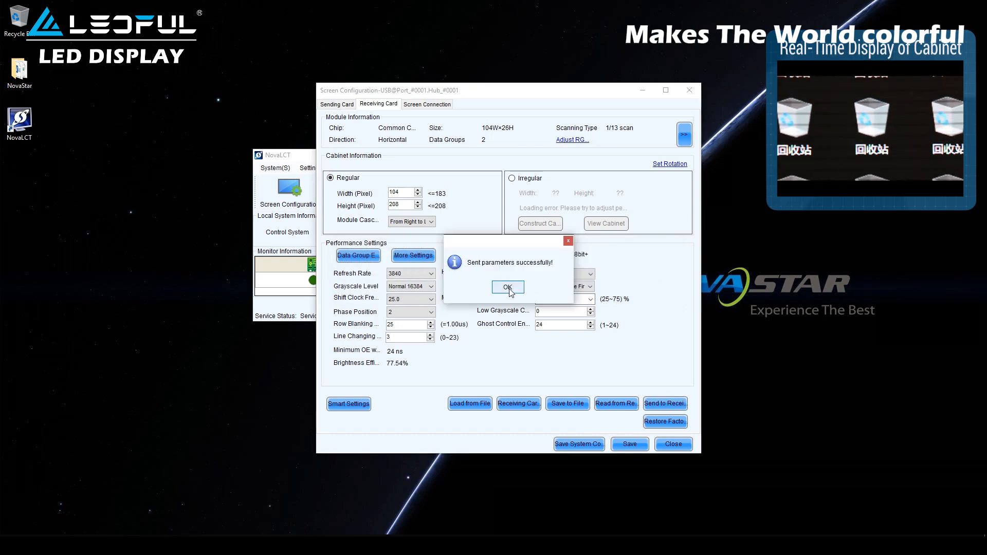
{"action": "left_click", "coordinate": [508, 288]}
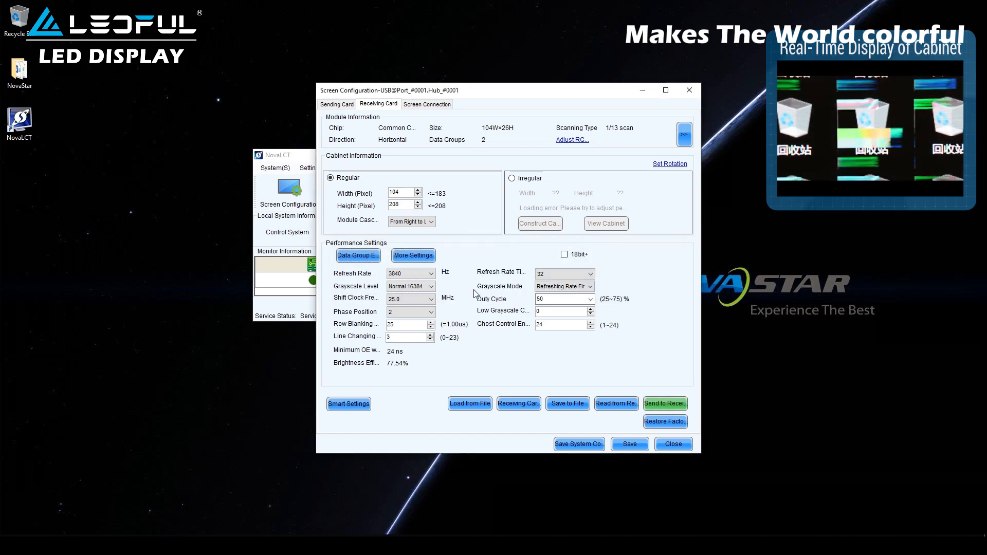
Step: Change the shift clock frequency to 20.8 MHz and send it to all receiving cards
{"action": "left_click", "coordinate": [422, 304]}
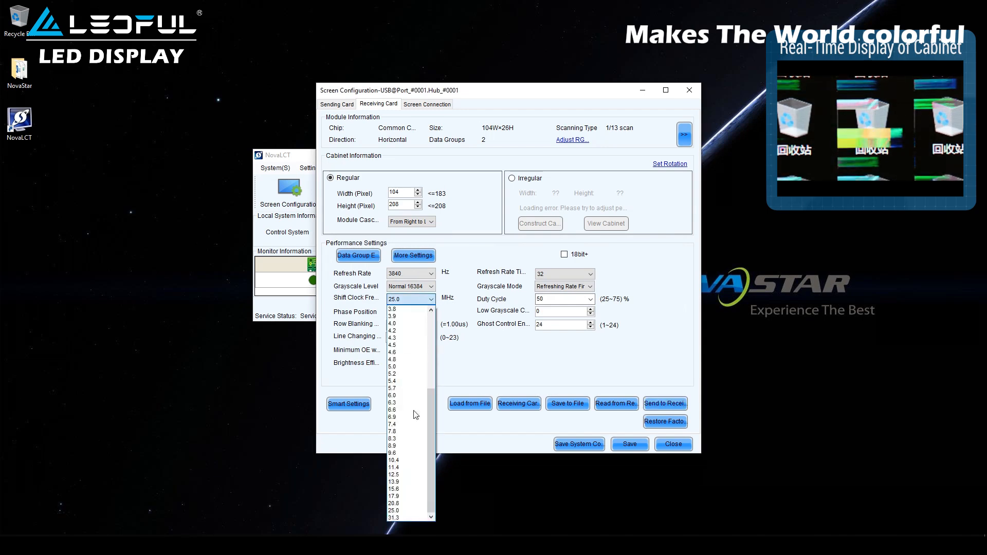
{"action": "left_click", "coordinate": [401, 503]}
{"action": "left_click", "coordinate": [660, 402]}
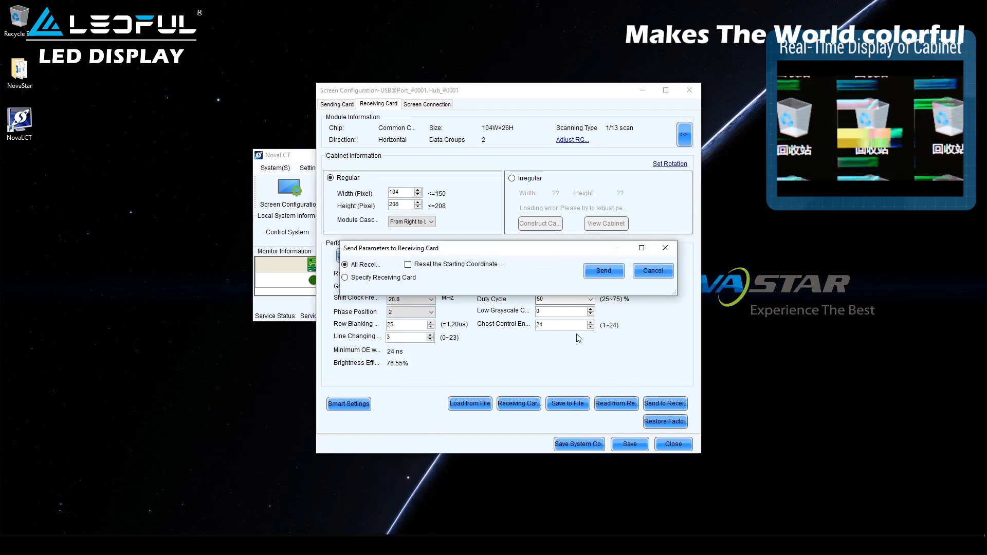
{"action": "left_click", "coordinate": [604, 271]}
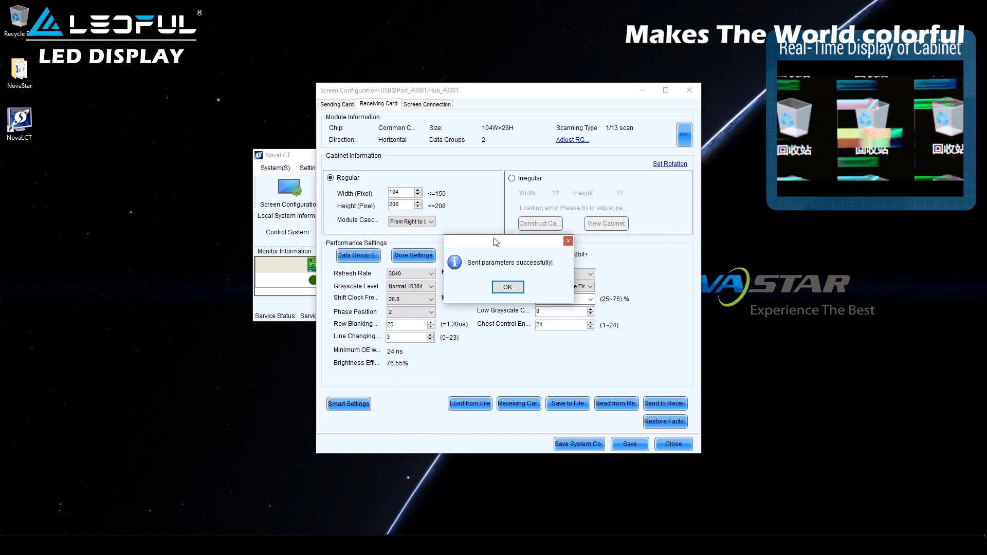
{"action": "left_click", "coordinate": [508, 287]}
Step: Lower the shift clock frequency to 15.6 MHz and send it to all receiving cards
{"action": "left_click", "coordinate": [411, 298]}
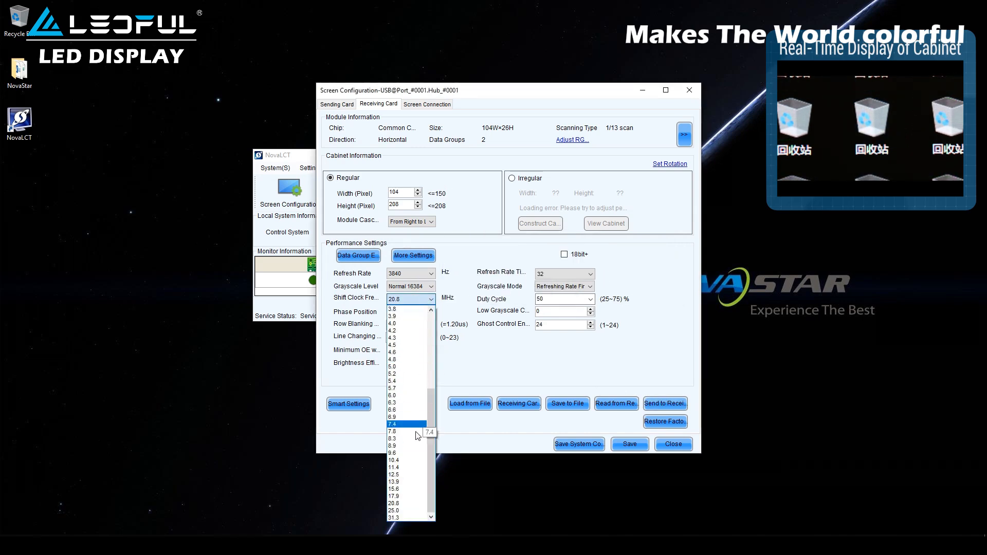
{"action": "left_click", "coordinate": [400, 488]}
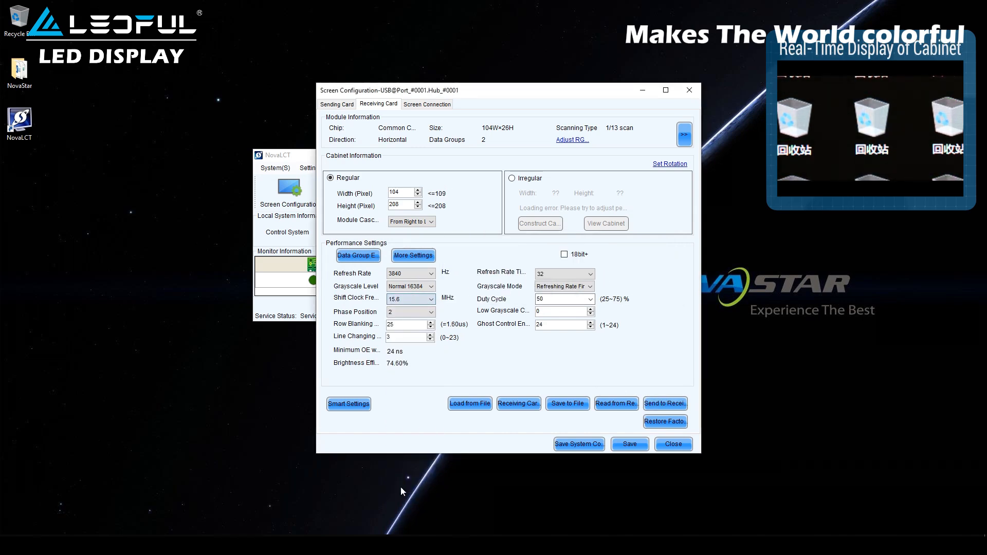
{"action": "left_click", "coordinate": [670, 406]}
{"action": "left_click", "coordinate": [607, 270]}
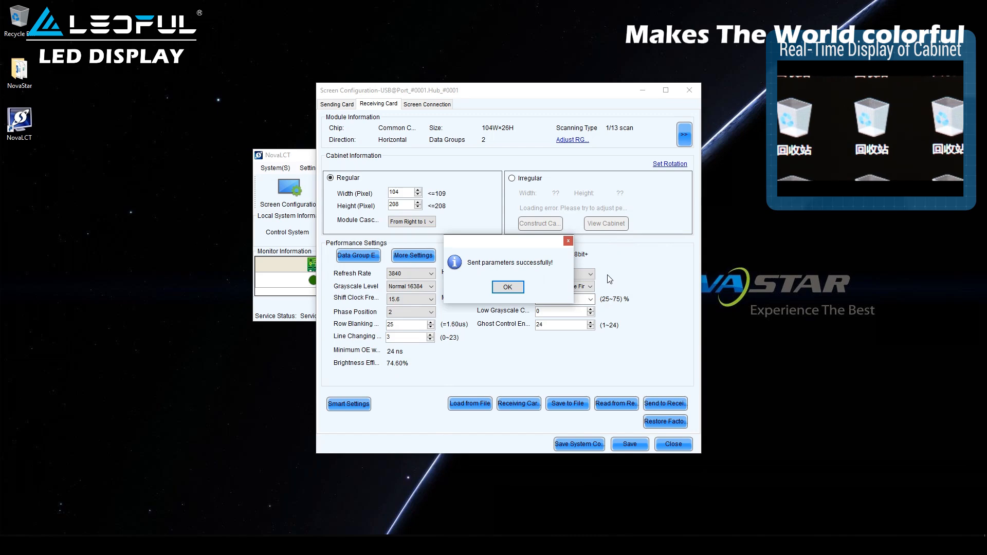
Step: Dismiss the send confirmation, save the parameters to the receiving card hardware, and confirm
{"action": "left_click", "coordinate": [518, 288]}
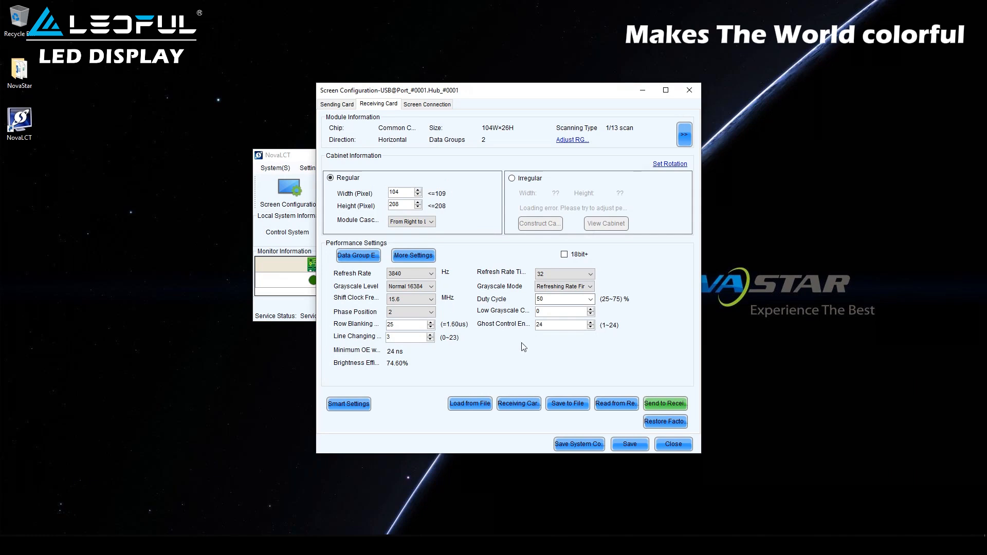
{"action": "left_click", "coordinate": [622, 445]}
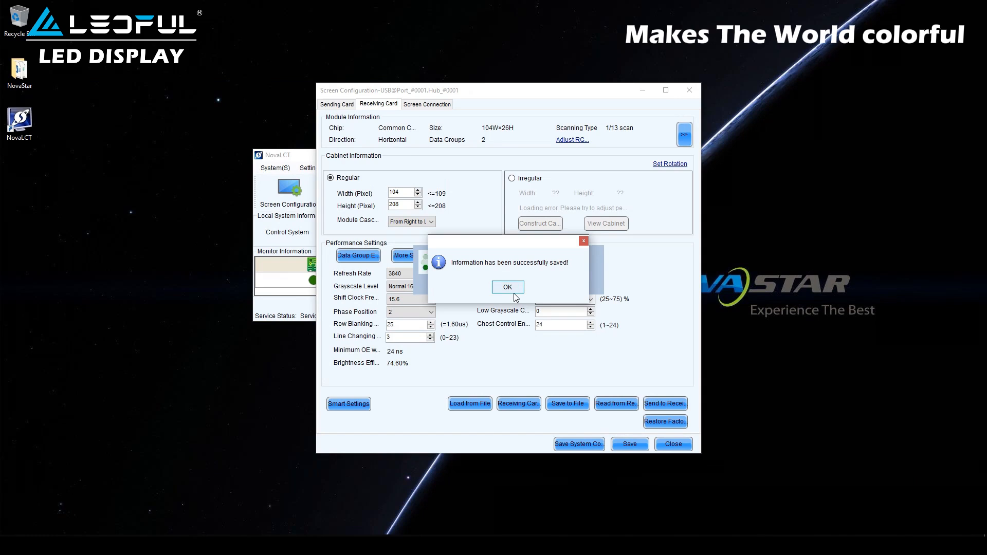
{"action": "left_click", "coordinate": [514, 293]}
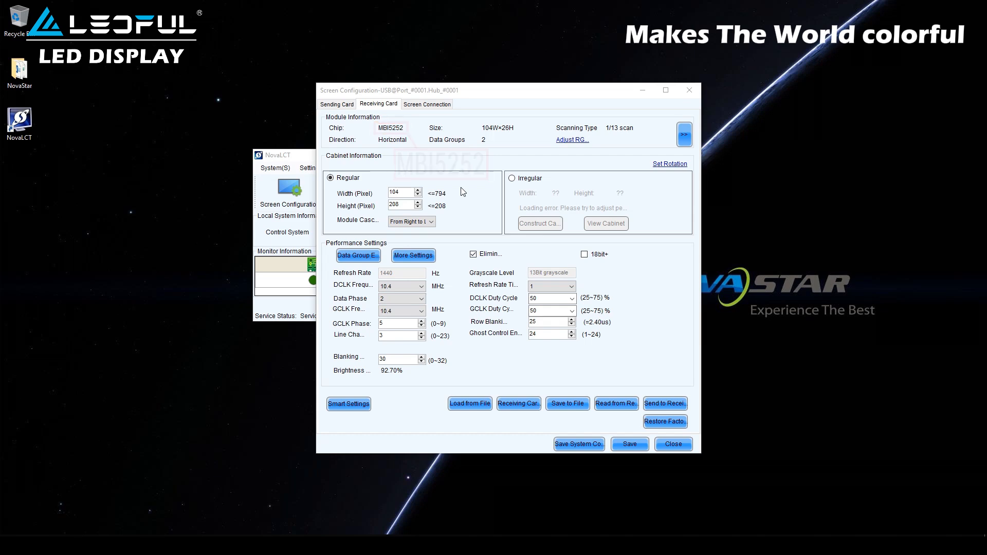
Step: Set the DCLK frequency to 2.0 MHz and the refresh rate multiplier to 4
{"action": "left_click", "coordinate": [389, 288]}
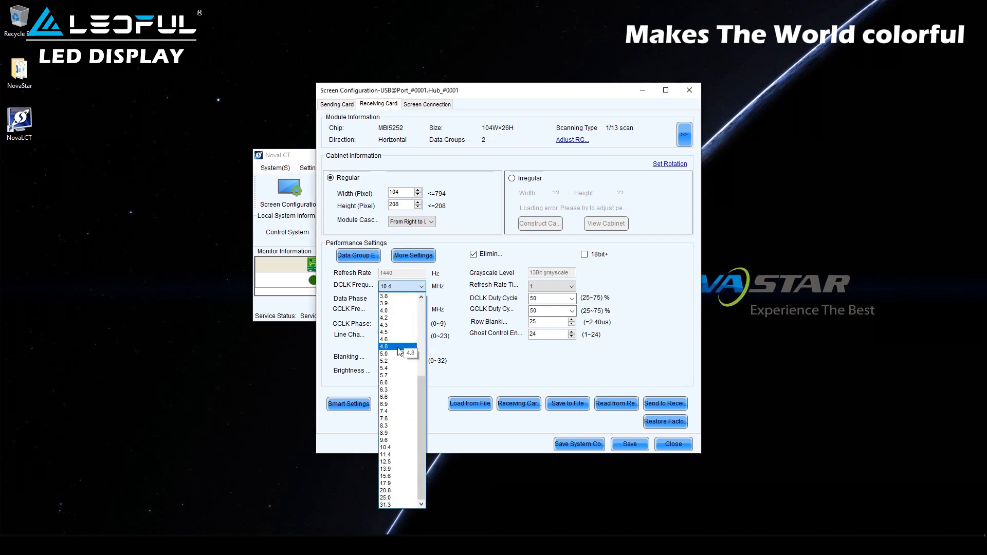
{"action": "left_click", "coordinate": [401, 311]}
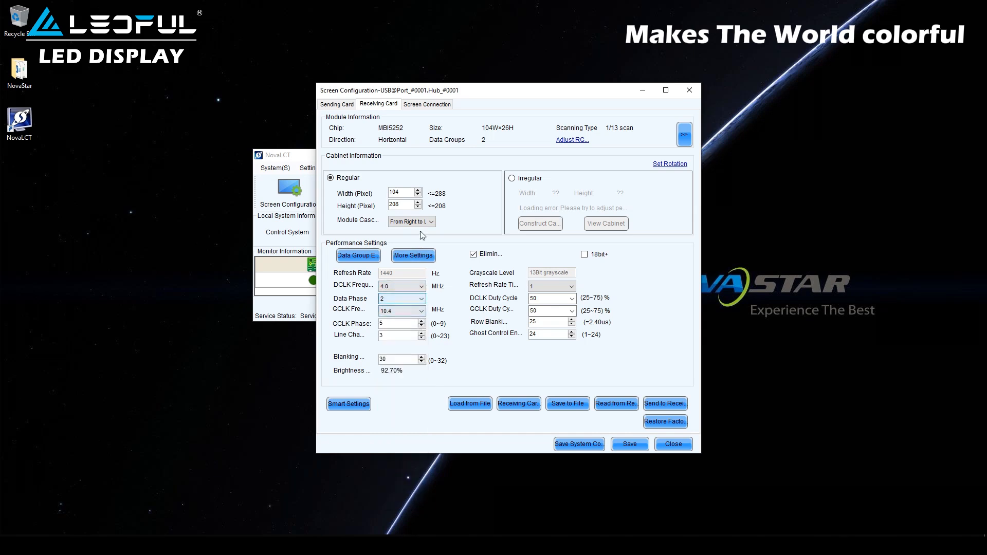
{"action": "left_click", "coordinate": [408, 289]}
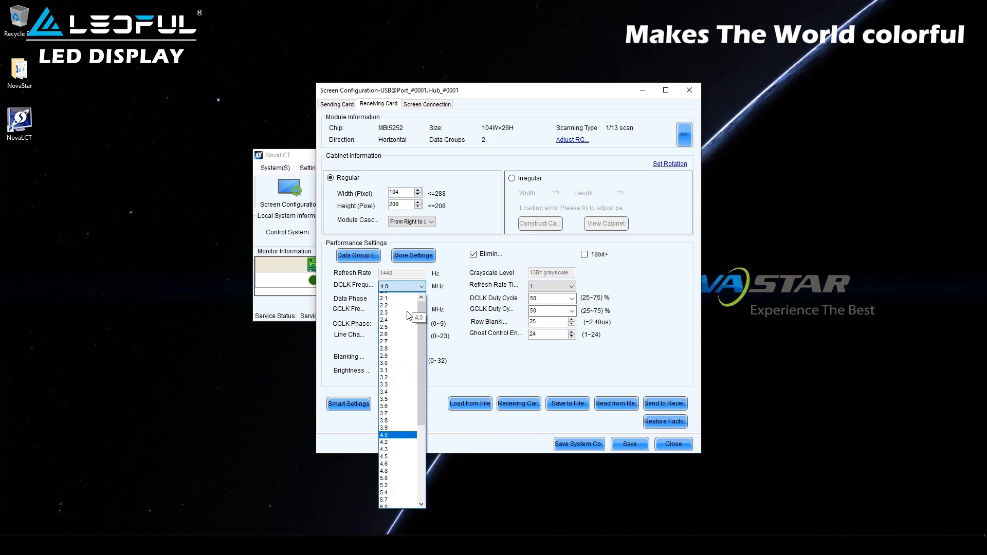
{"action": "left_click", "coordinate": [405, 297]}
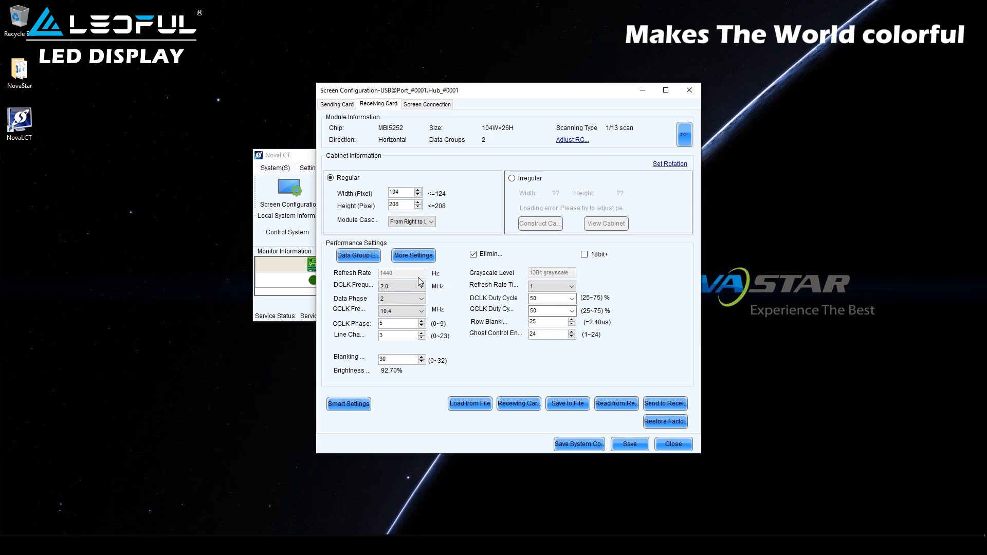
{"action": "left_click", "coordinate": [551, 287]}
{"action": "left_click", "coordinate": [533, 320]}
Step: Set the GCLK frequency to 20.8 MHz and send it to all receiving cards
{"action": "left_click", "coordinate": [416, 312]}
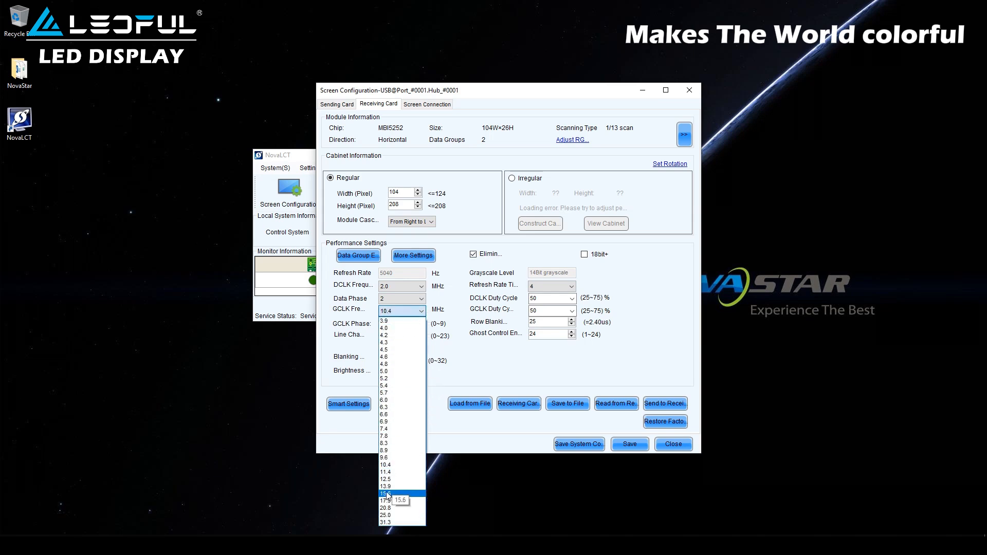
{"action": "left_click", "coordinate": [384, 508]}
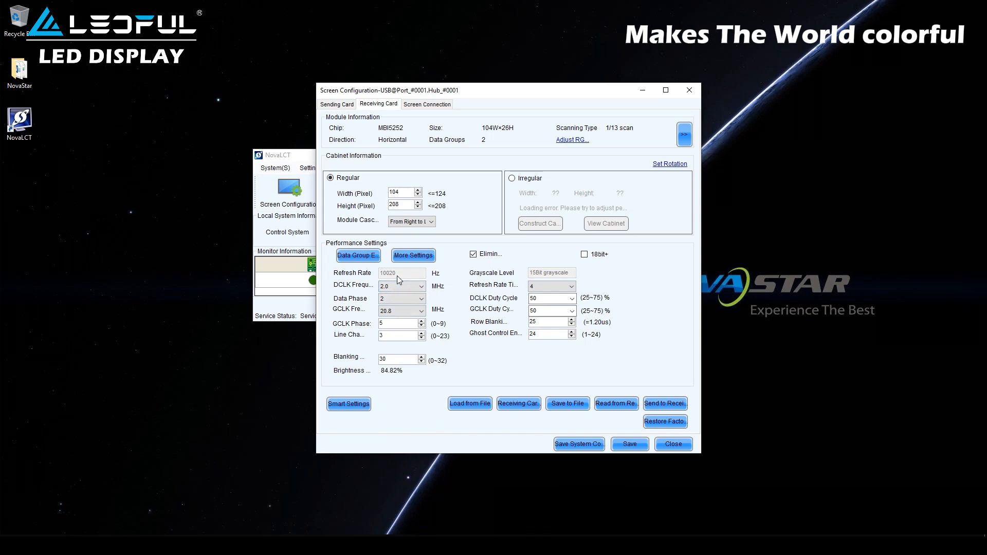
{"action": "left_click", "coordinate": [664, 403]}
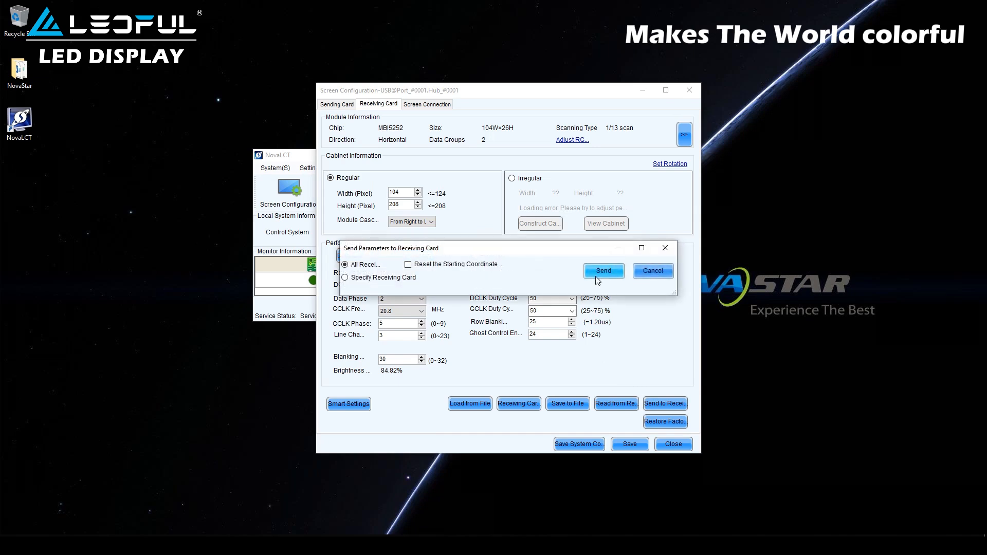
{"action": "left_click", "coordinate": [598, 280]}
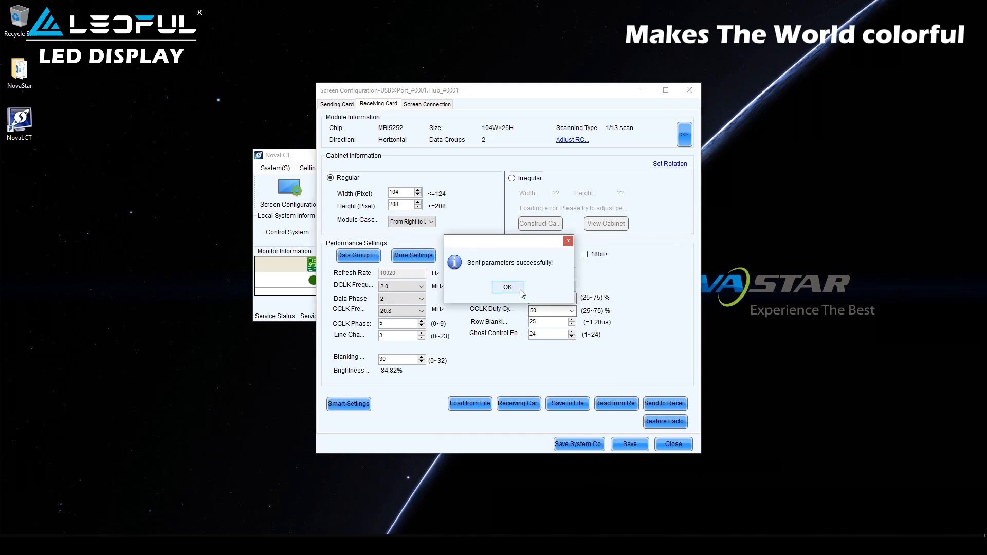
{"action": "left_click", "coordinate": [508, 288]}
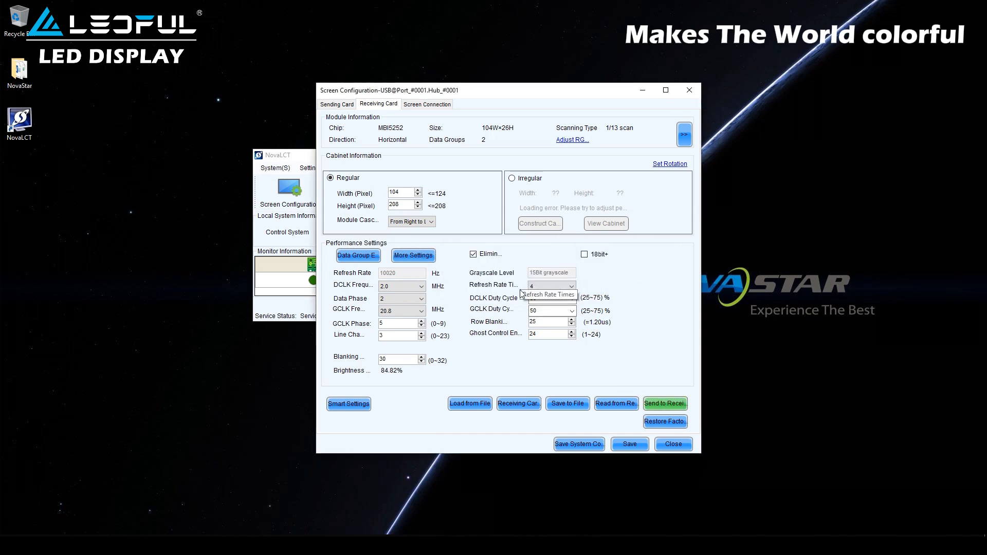
Step: Change the GCLK frequency to 17.9 MHz and send it to all receiving cards
{"action": "left_click", "coordinate": [404, 312]}
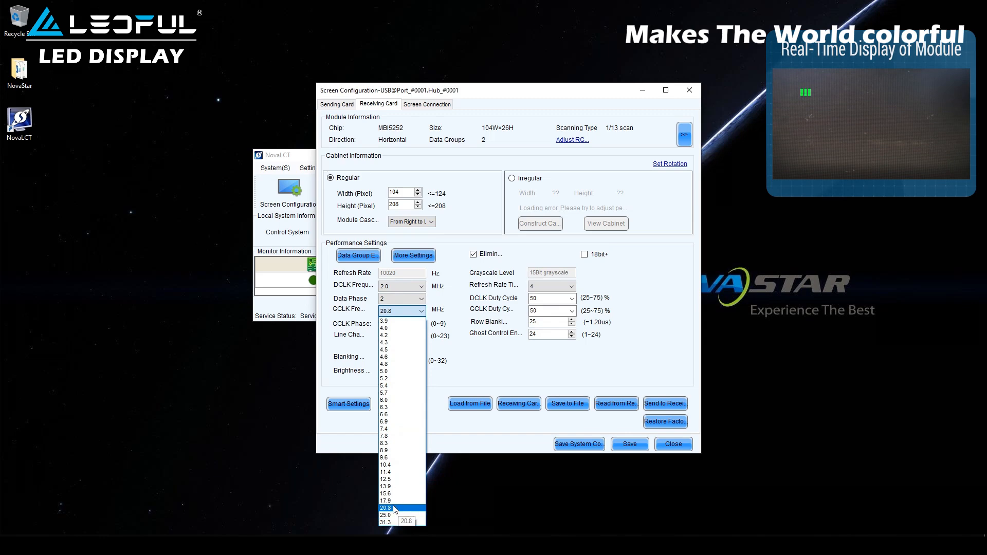
{"action": "left_click", "coordinate": [393, 501]}
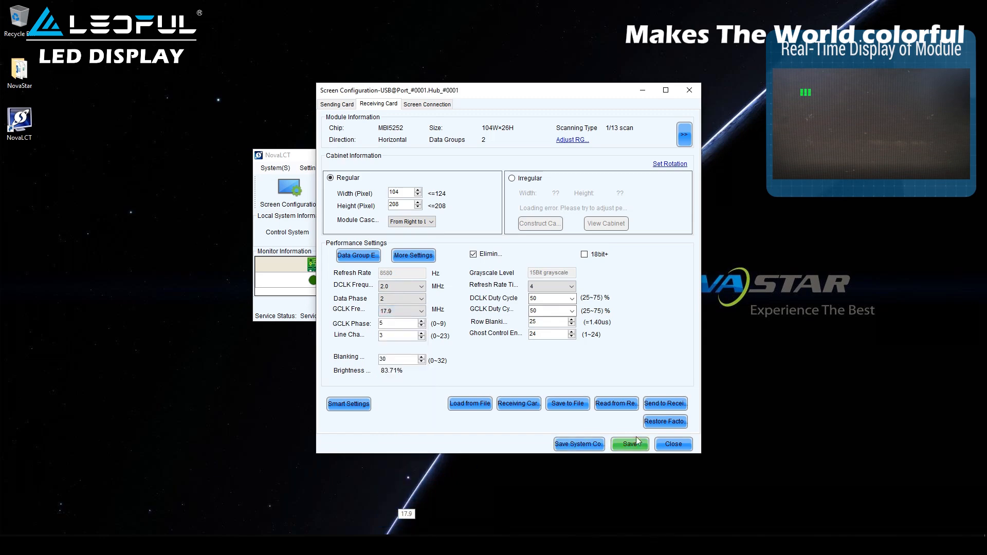
{"action": "left_click", "coordinate": [679, 406]}
{"action": "left_click", "coordinate": [603, 271]}
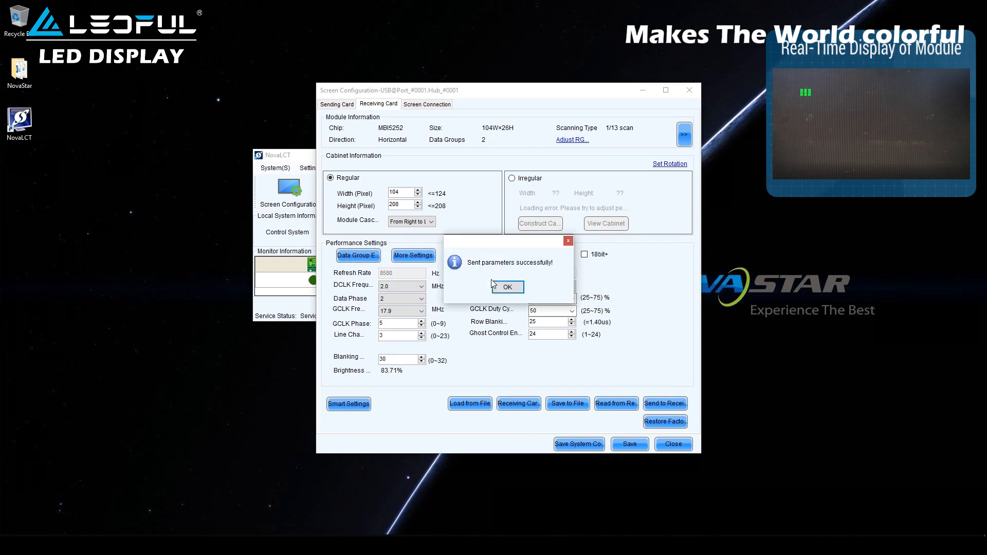
{"action": "left_click", "coordinate": [520, 291]}
Step: Lower the GCLK frequency to 15.6 MHz and send it to all receiving cards
{"action": "left_click", "coordinate": [412, 311]}
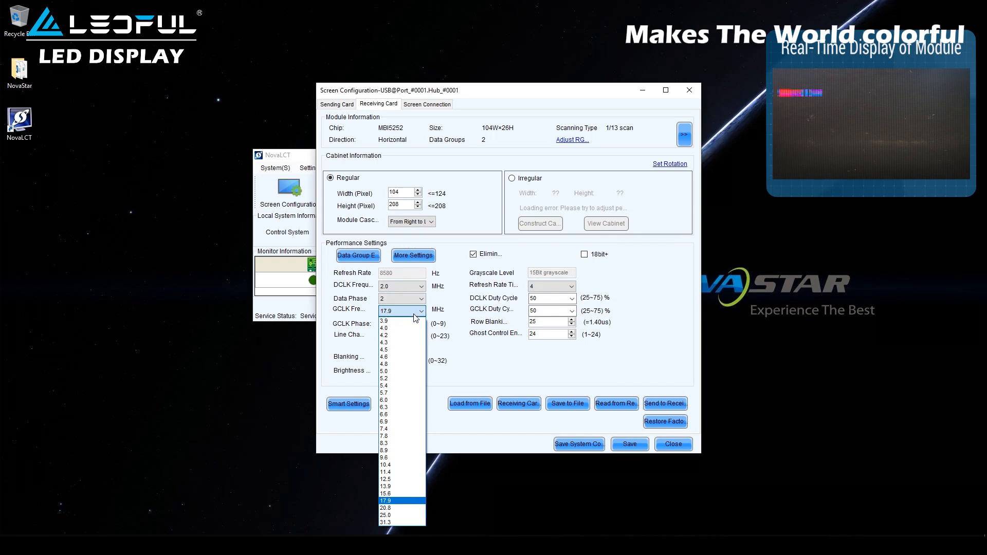
{"action": "left_click", "coordinate": [394, 493]}
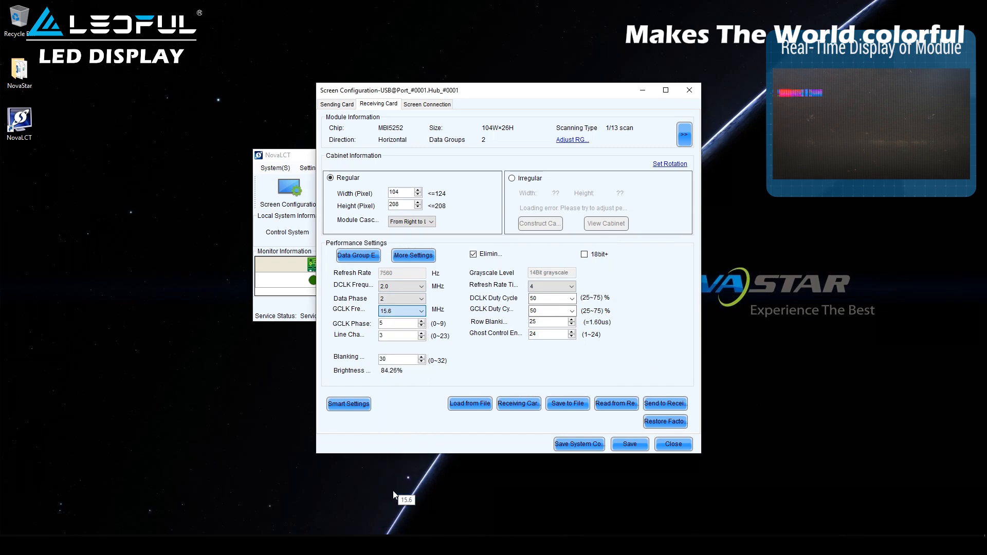
{"action": "left_click", "coordinate": [660, 405]}
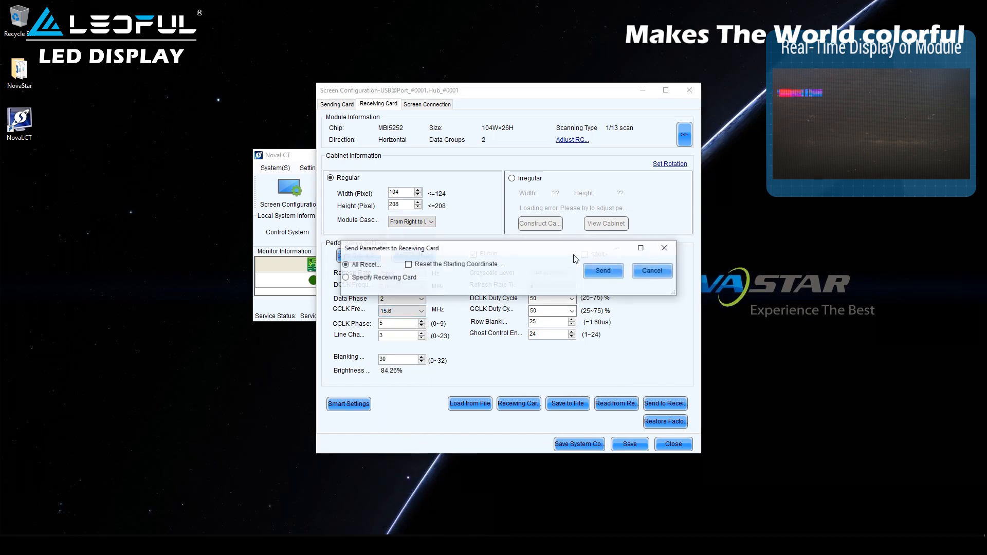
{"action": "left_click", "coordinate": [598, 270]}
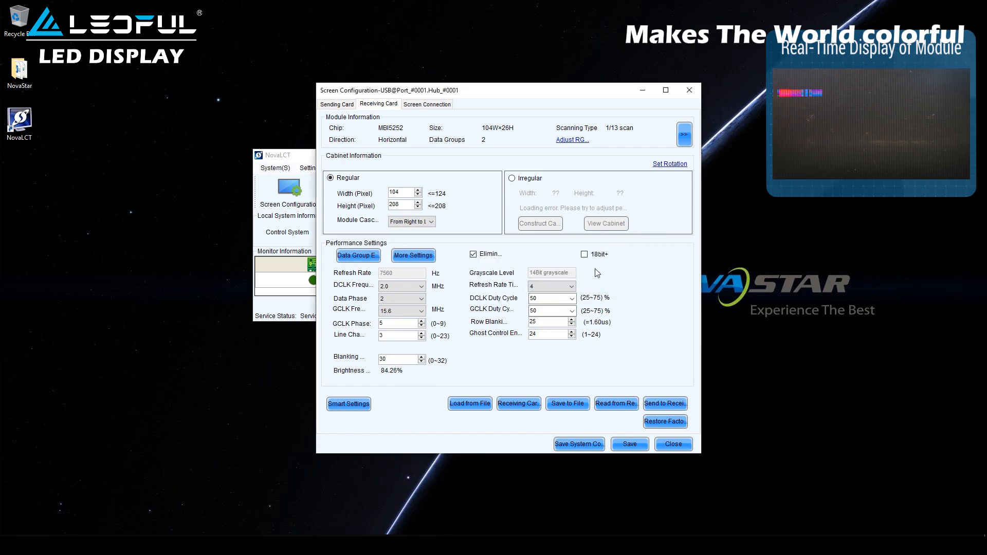
{"action": "left_click", "coordinate": [508, 287]}
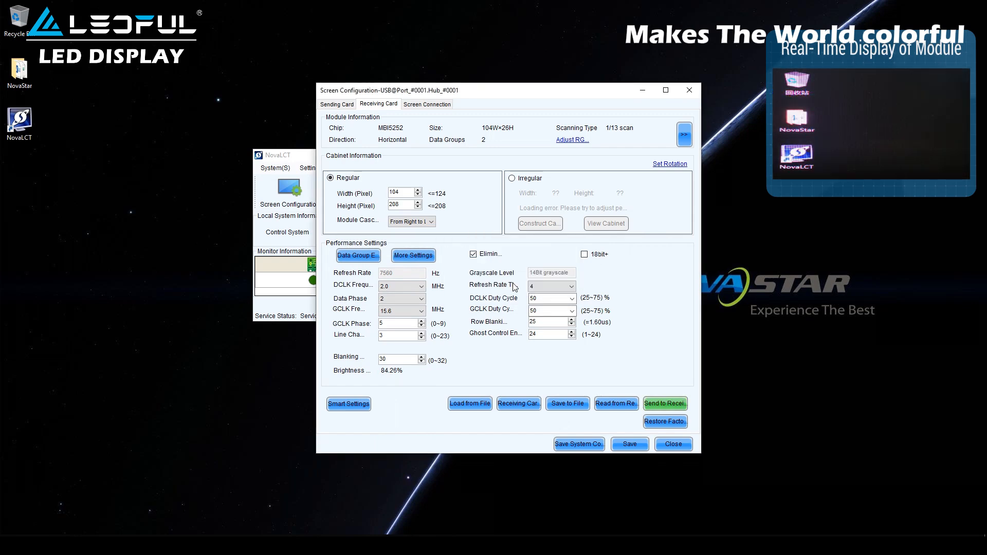
Step: Save the 15.6 MHz GCLK receiving card settings to hardware and confirm success
{"action": "left_click", "coordinate": [625, 446]}
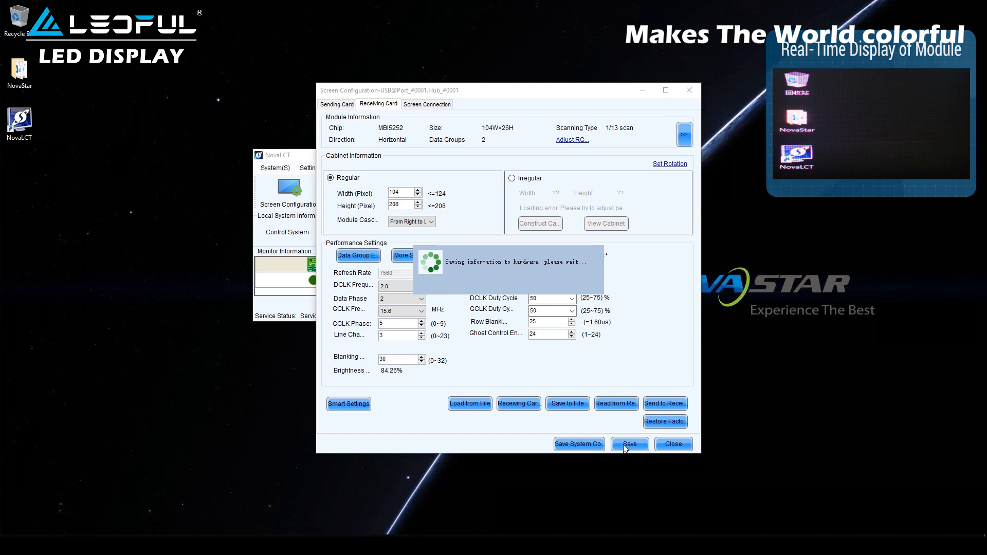
{"action": "left_click", "coordinate": [508, 287]}
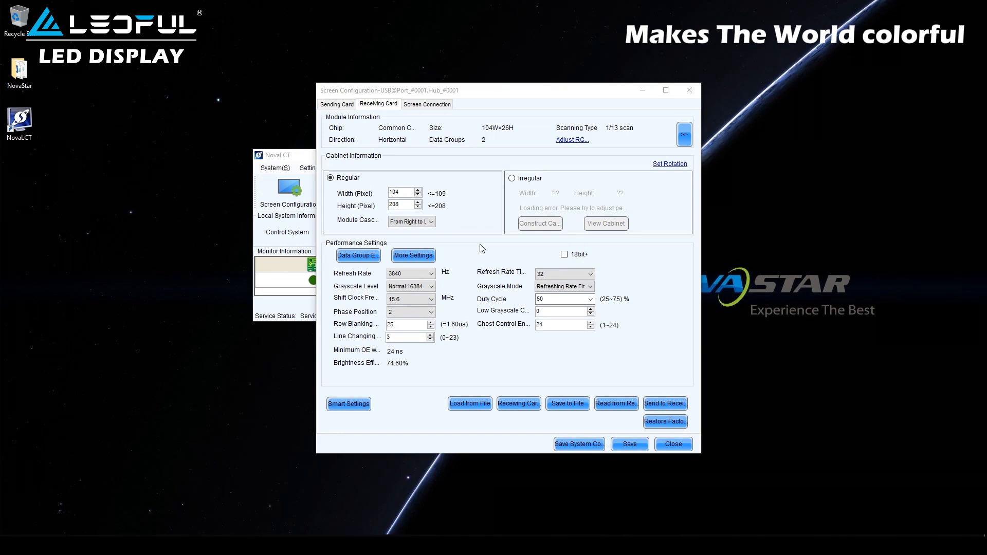
Step: Save the receiving card configuration to the desktop as Test.rcfgx
{"action": "left_click", "coordinate": [568, 404]}
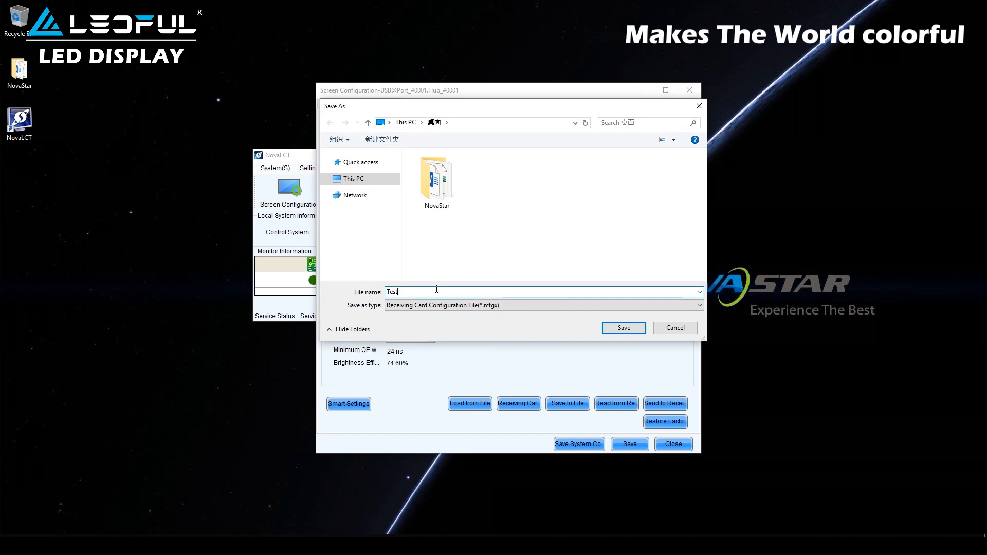
{"action": "type", "text": "Test"}
{"action": "left_click", "coordinate": [620, 328]}
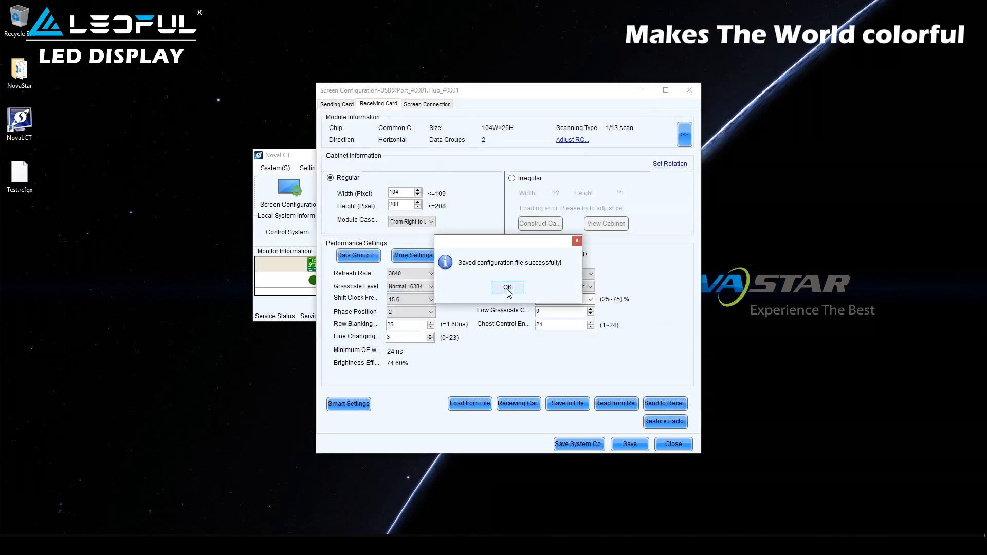
{"action": "left_click", "coordinate": [507, 290]}
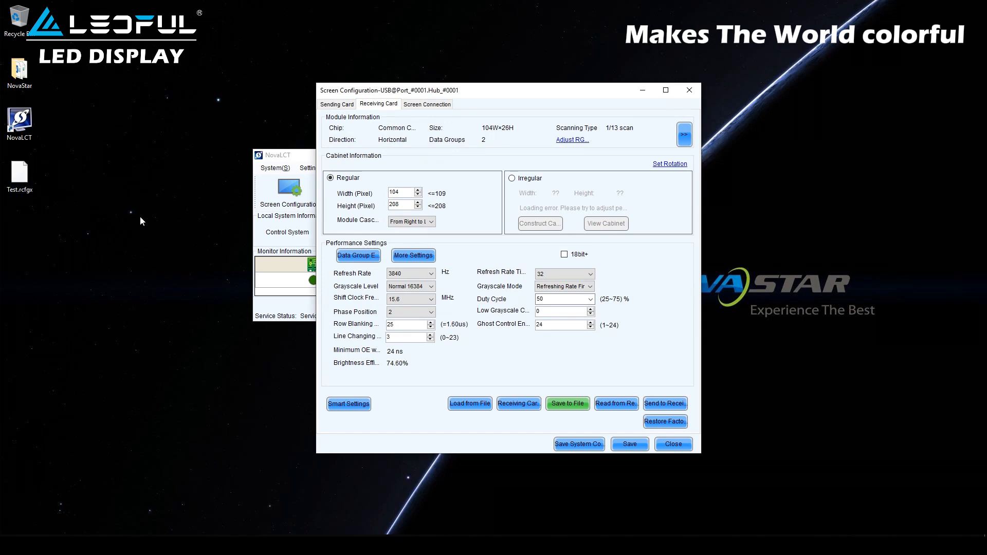
Step: Load Test.rcfgx back into the receiving card settings and confirm
{"action": "left_click", "coordinate": [468, 403]}
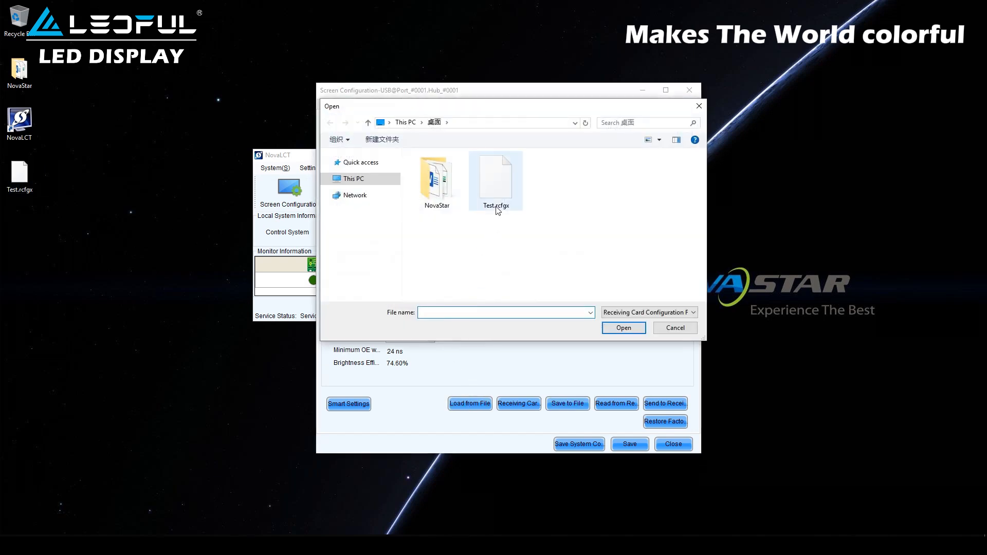
{"action": "left_click", "coordinate": [497, 208]}
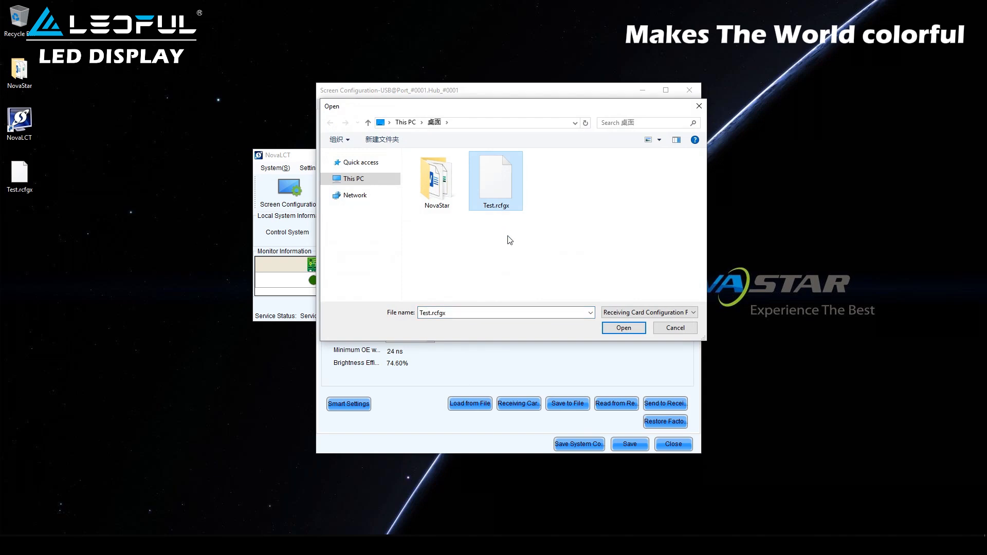
{"action": "left_click", "coordinate": [624, 329]}
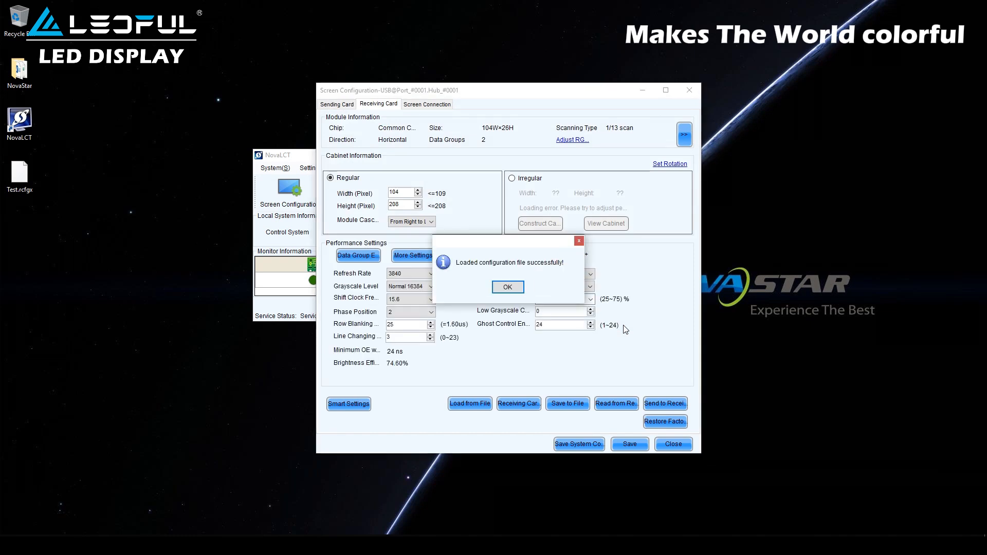
{"action": "left_click", "coordinate": [507, 287]}
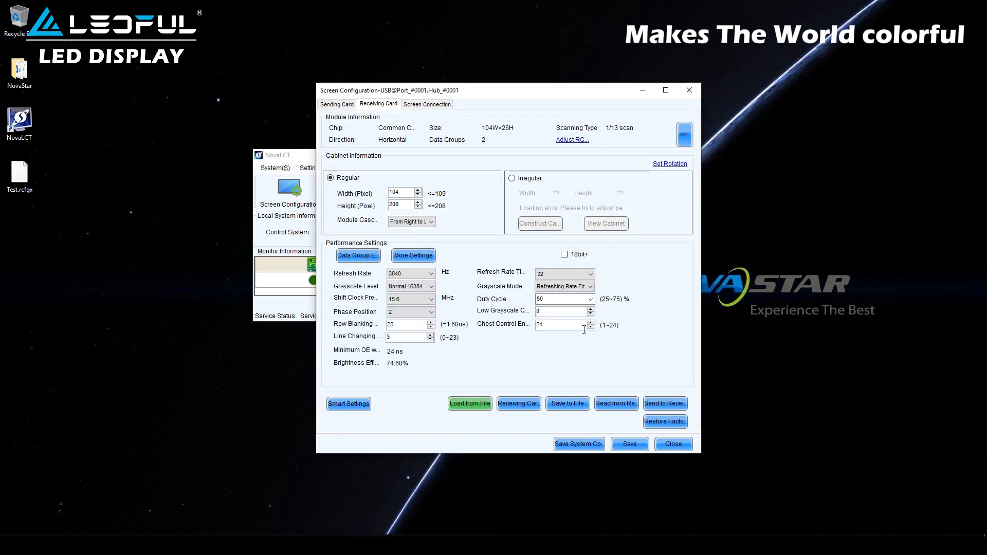
Step: Send the parameters loaded from Test.rcfgx to all receiving cards
{"action": "left_click", "coordinate": [674, 402]}
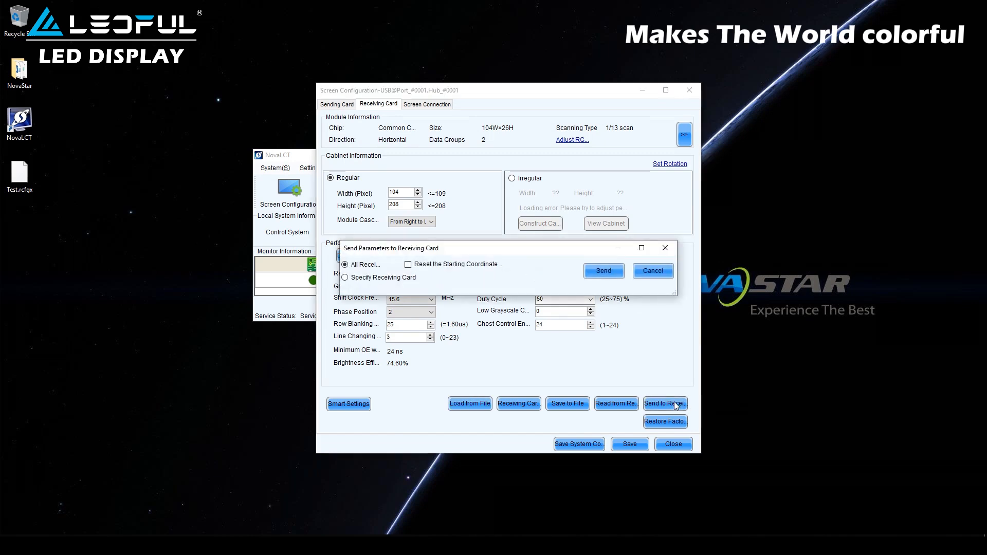
{"action": "left_click", "coordinate": [605, 273]}
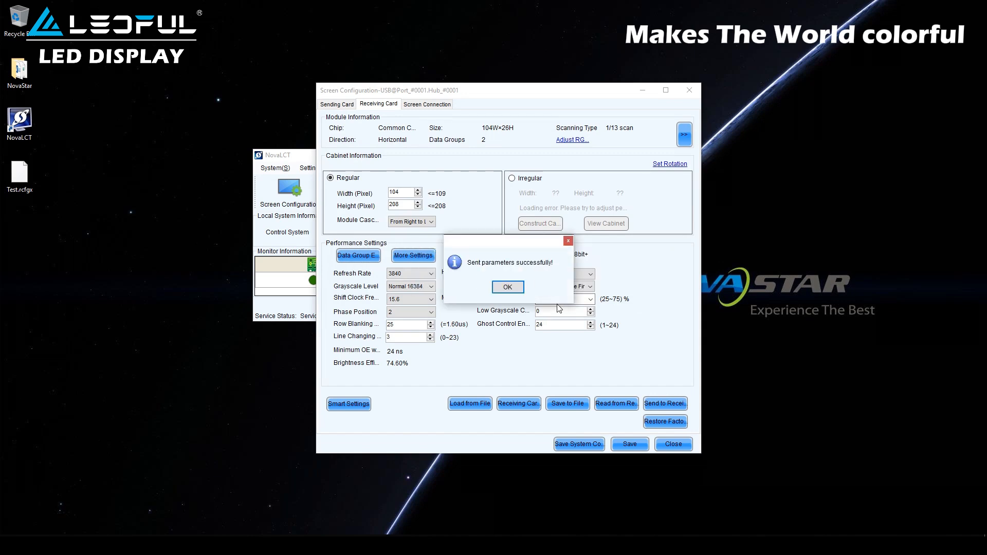
{"action": "left_click", "coordinate": [508, 288]}
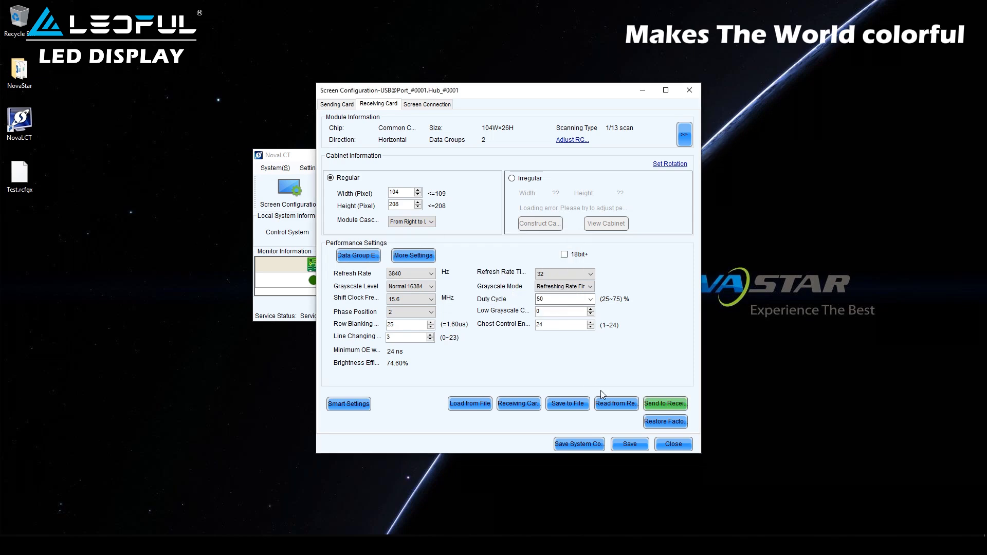
Step: Read parameters back from sending card 1, port 1, receiving card 1
{"action": "left_click", "coordinate": [613, 406]}
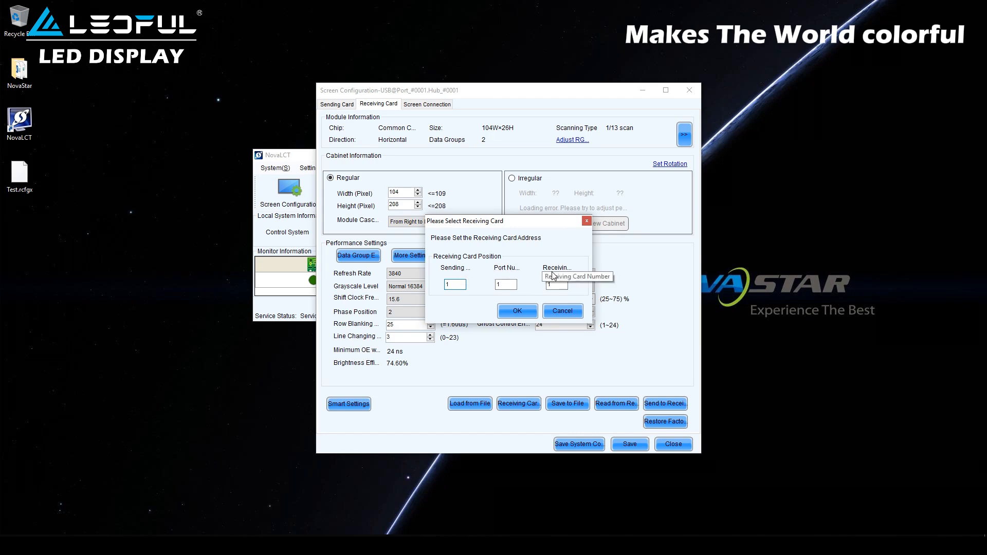
{"action": "left_click", "coordinate": [518, 312]}
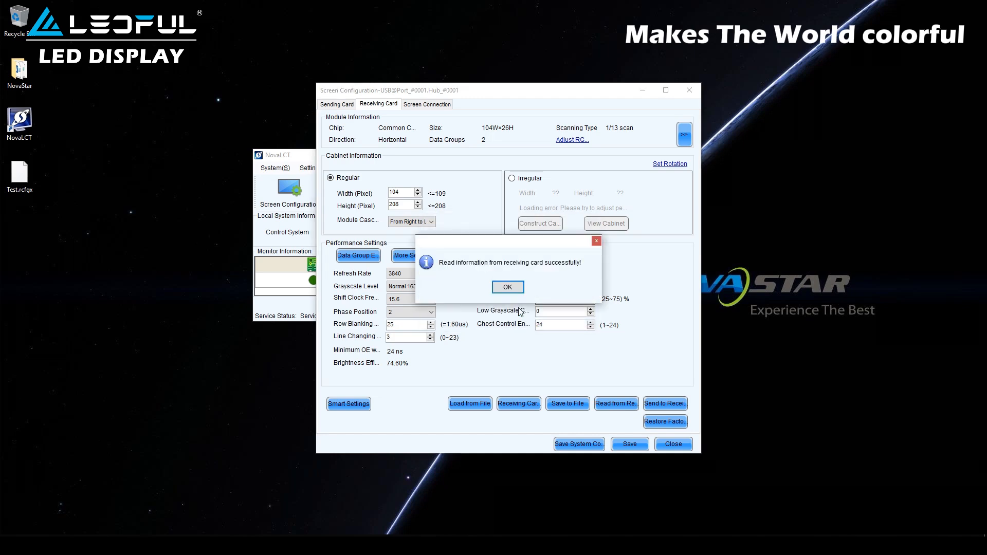
{"action": "left_click", "coordinate": [508, 286]}
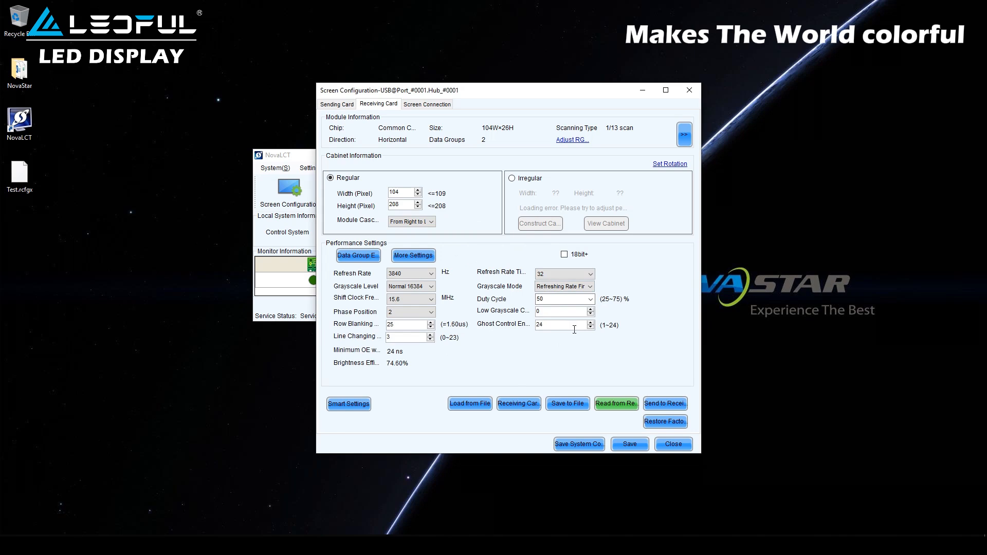
Step: Save the read-back 3840 Hz, 15.6 MHz settings to the receiving card hardware
{"action": "left_click", "coordinate": [630, 445]}
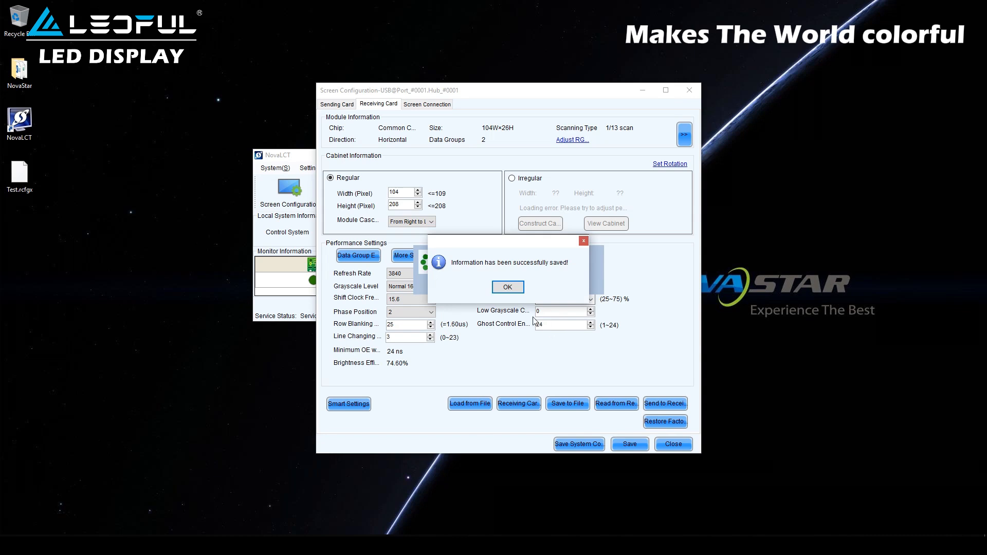
{"action": "left_click", "coordinate": [509, 288]}
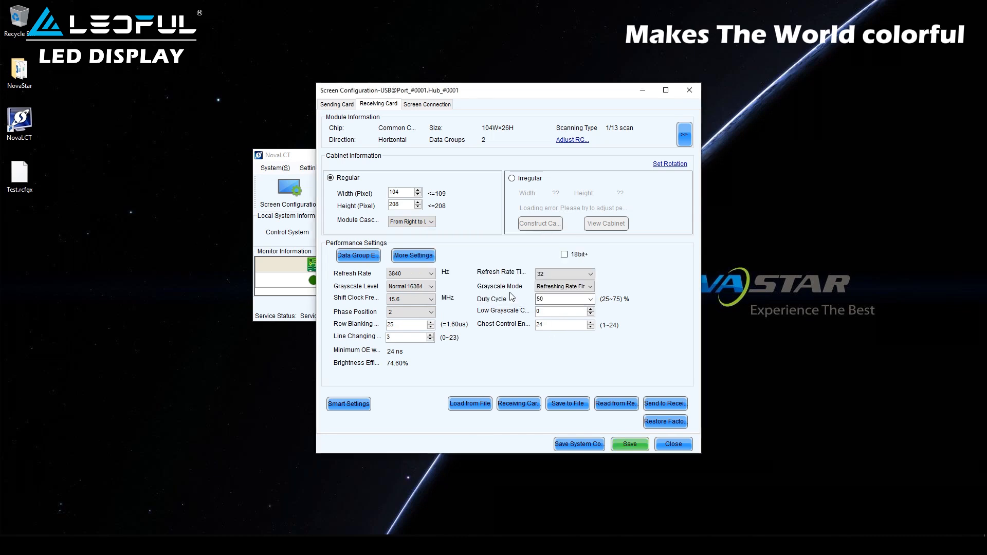